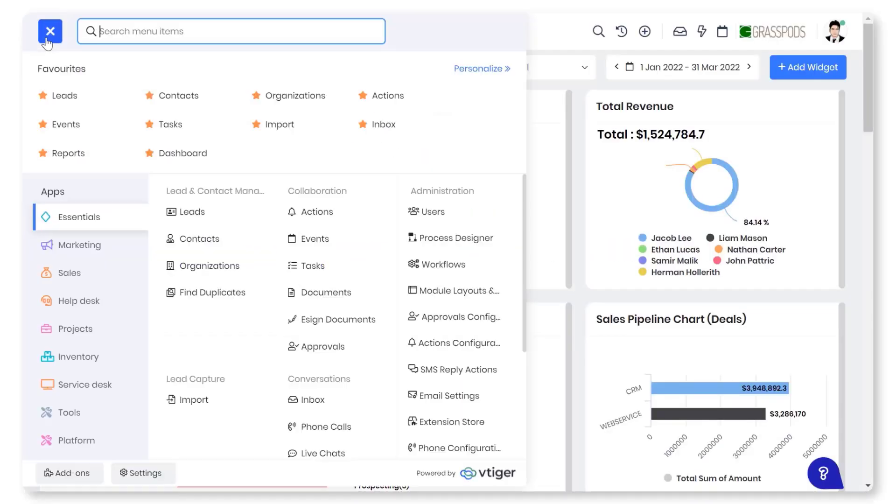
Open Vtiger's Email Settings from Platform Settings in edit mode.
click(136, 441)
click(139, 473)
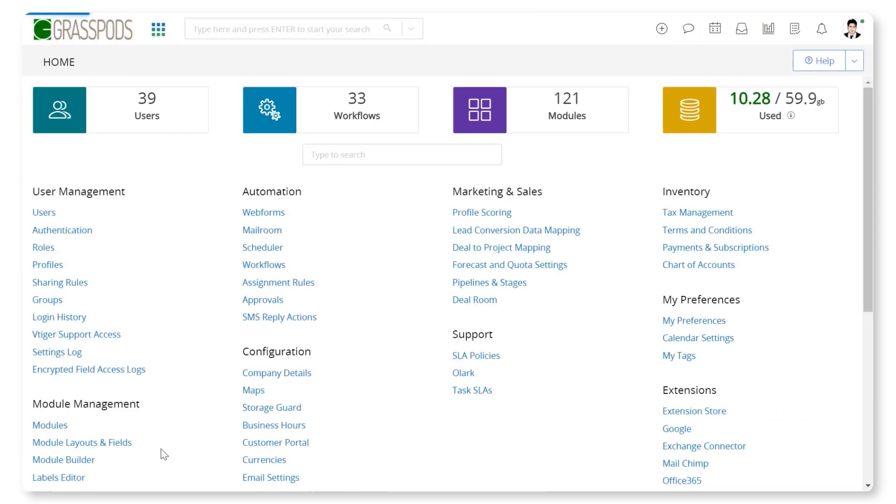
scroll(191, 428, down, 3)
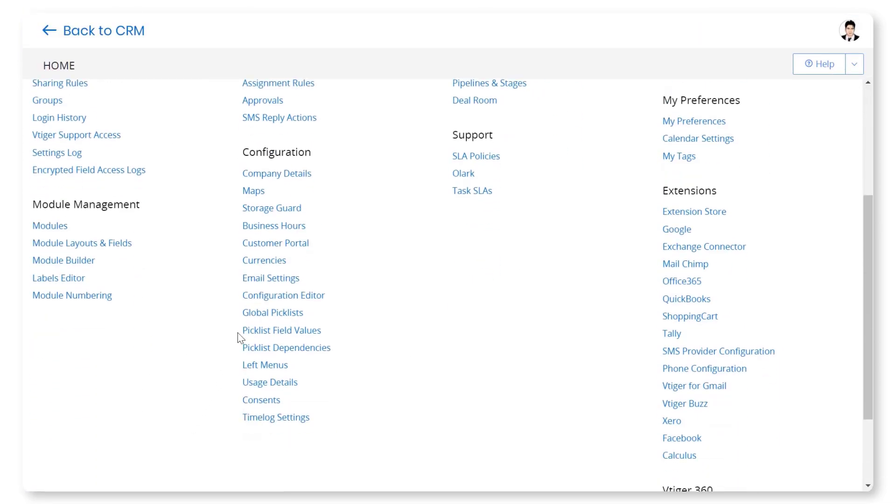
click(266, 280)
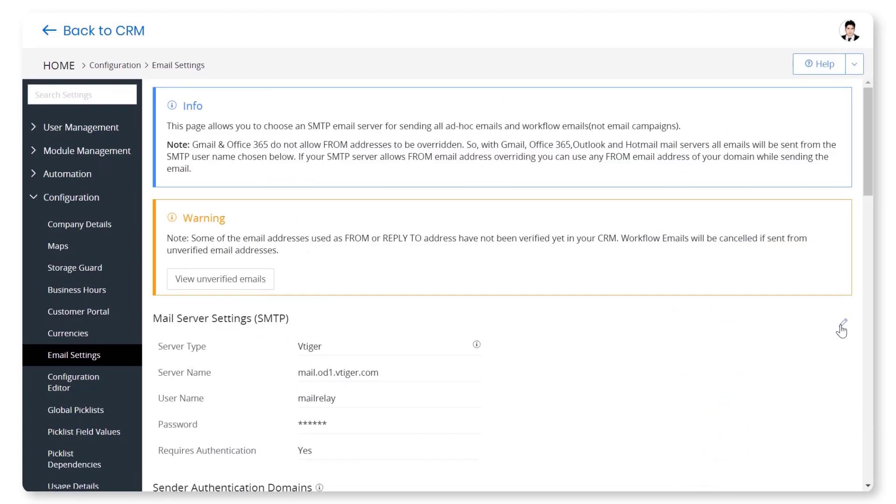
click(842, 324)
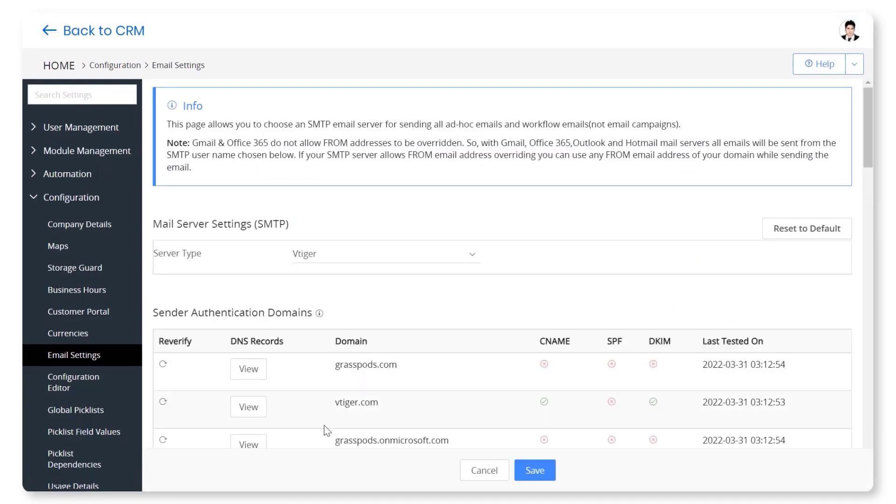
scroll(272, 440, down, 1)
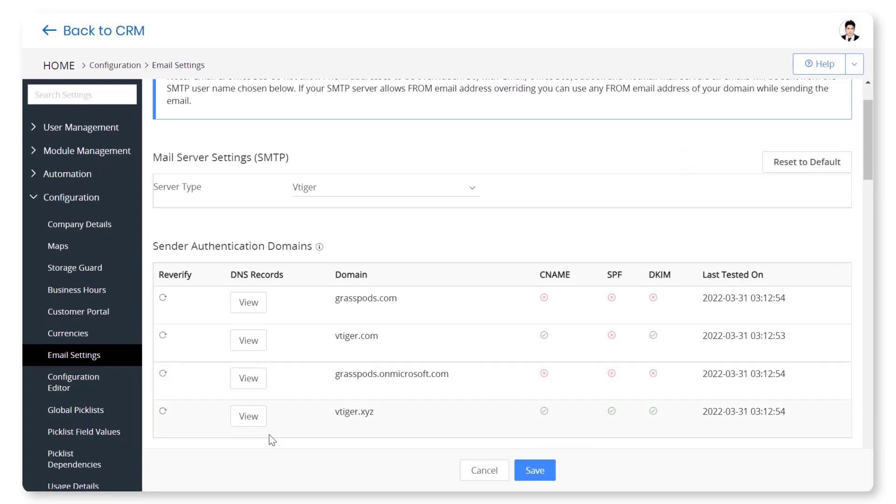
Show the vtiger.xyz DNS records and copy the DKIM host vtigermail._domainkey.
click(260, 425)
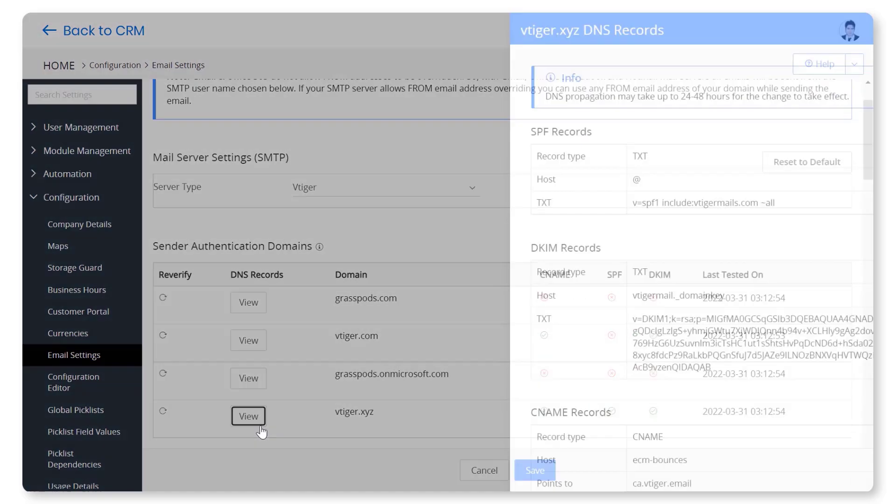
scroll(377, 392, down, 2)
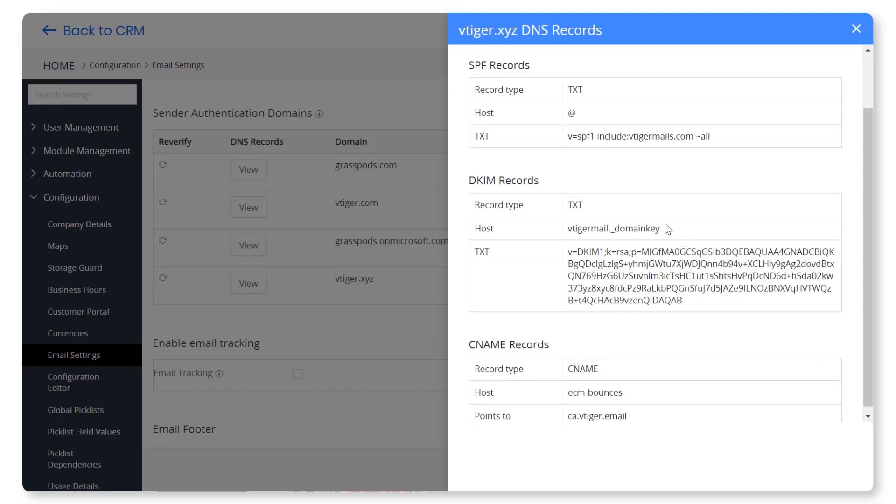
drag(661, 228, 573, 231)
right_click(574, 230)
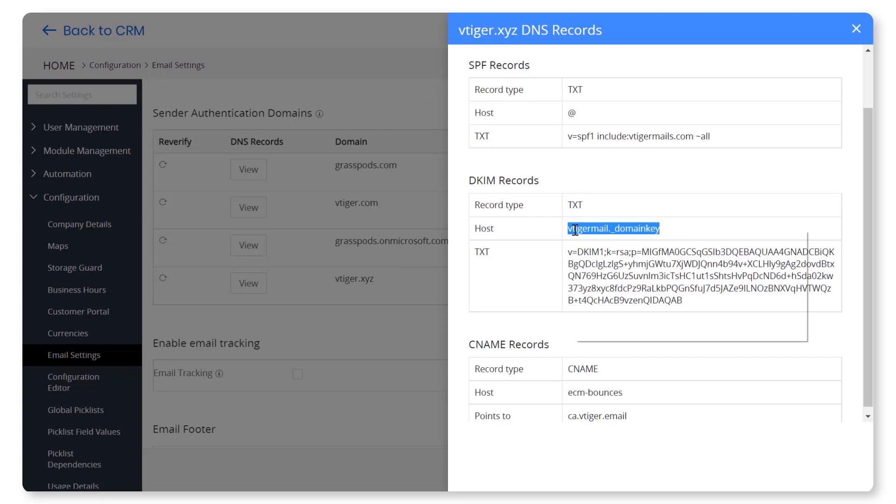
click(600, 246)
click(634, 318)
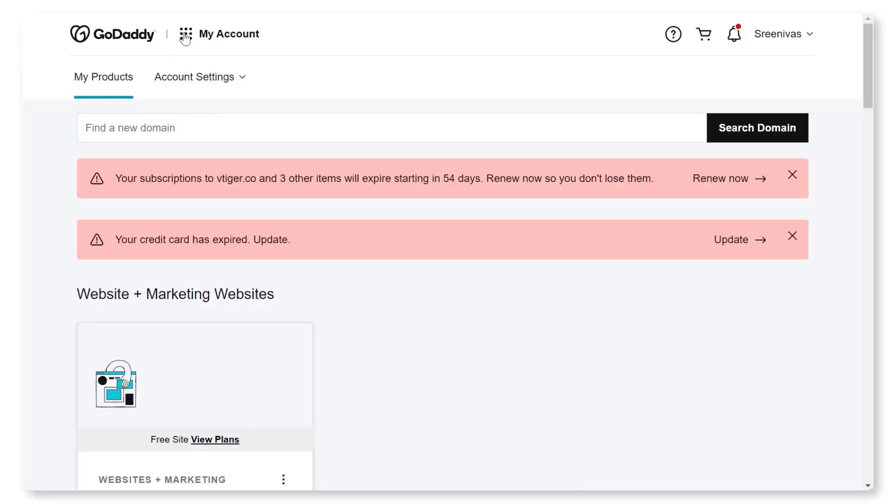
Go from My Account Domains to vtiger.xyz and open its DNS records.
click(183, 35)
click(163, 181)
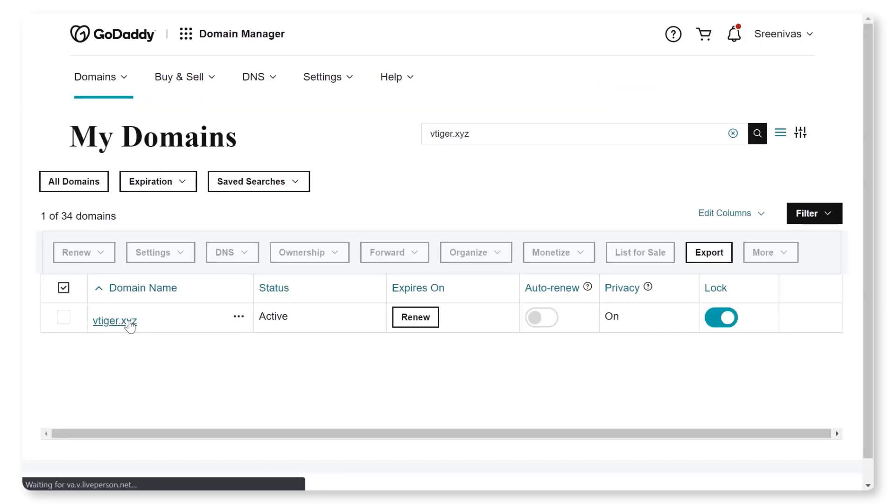
click(115, 321)
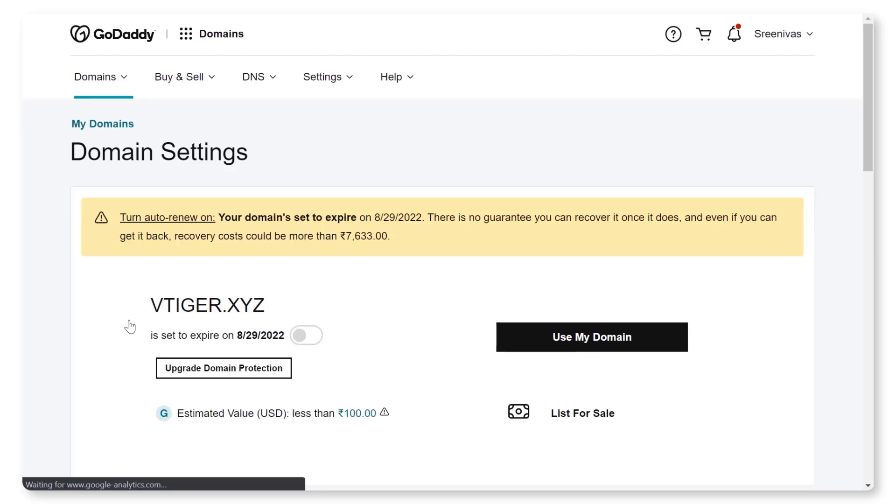
scroll(130, 327, down, 1)
scroll(130, 326, down, 2)
scroll(129, 327, down, 3)
scroll(130, 327, down, 4)
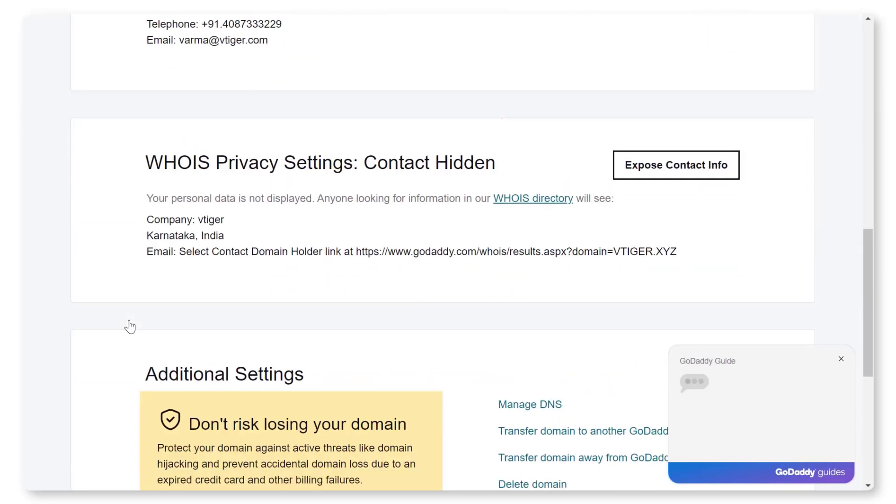
scroll(130, 327, down, 1)
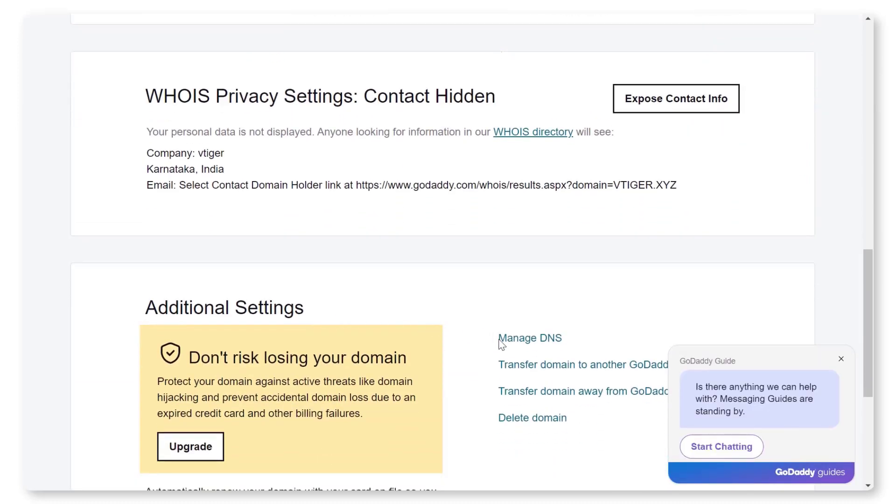
click(511, 343)
Add a new TXT DNS record and clear the @ host suggestion.
click(740, 342)
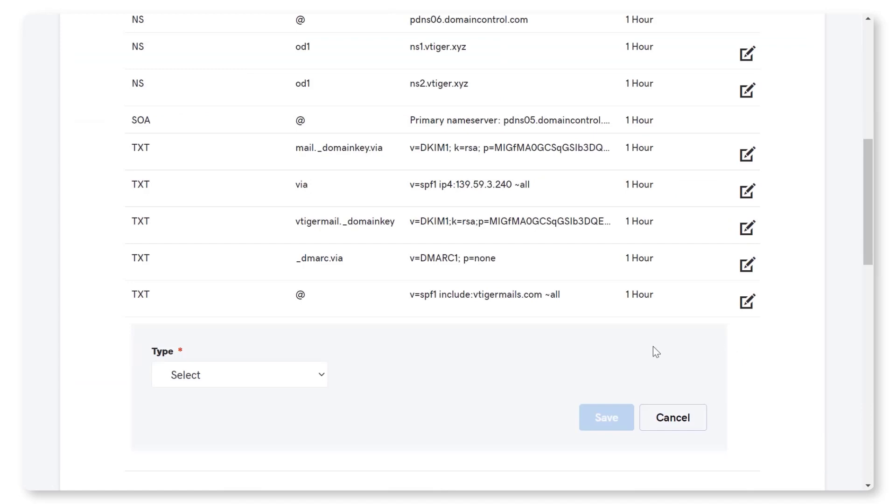
click(322, 377)
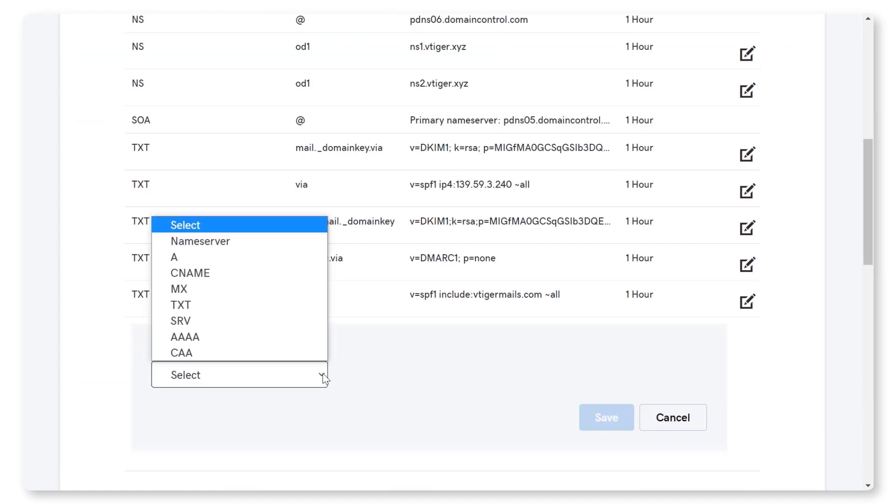
click(207, 306)
click(361, 374)
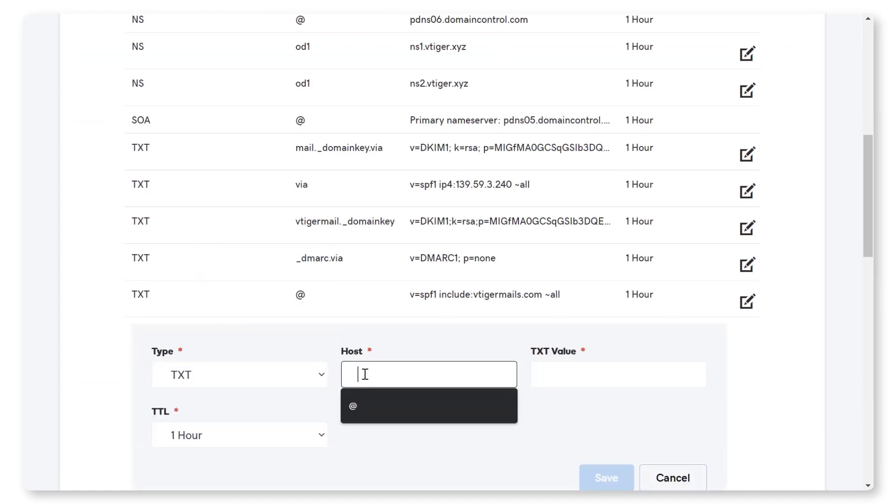
click(367, 428)
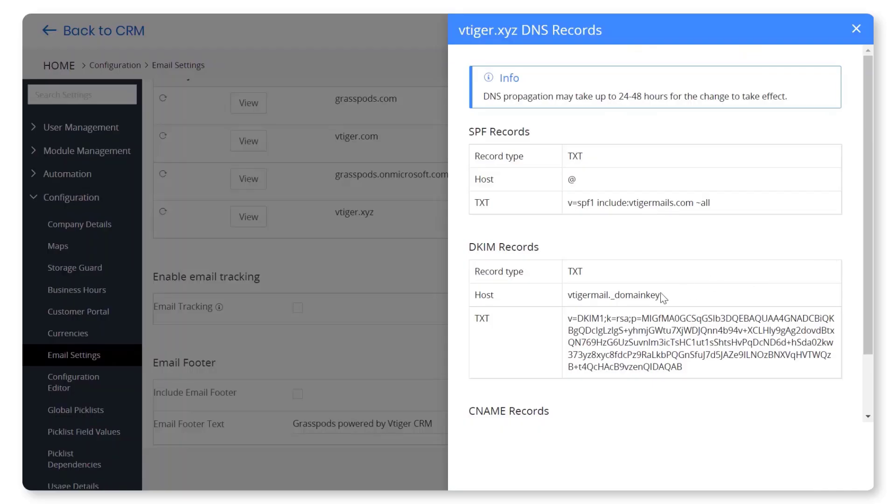
Select the vtiger.xyz DKIM host and then the entire DKIM TXT value in Vtiger.
drag(660, 295, 570, 295)
mouse_move(695, 366)
mouse_down()
mouse_move(673, 367)
mouse_move(567, 319)
mouse_up()
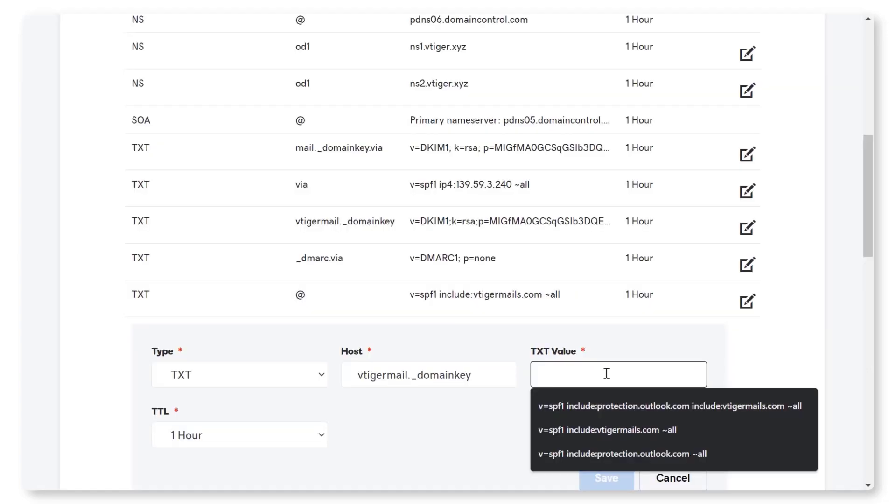
Paste the DKIM key as the TXT value and save the vtigermail._domainkey record.
key(ctrl+v)
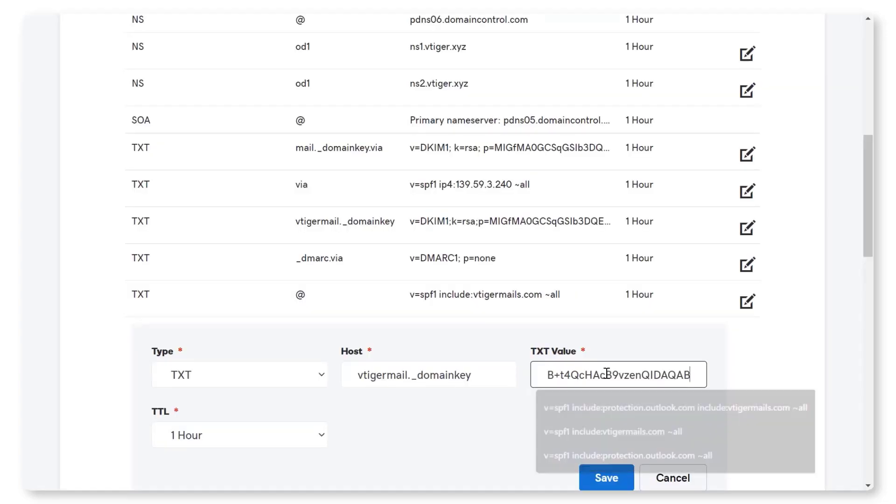
click(521, 421)
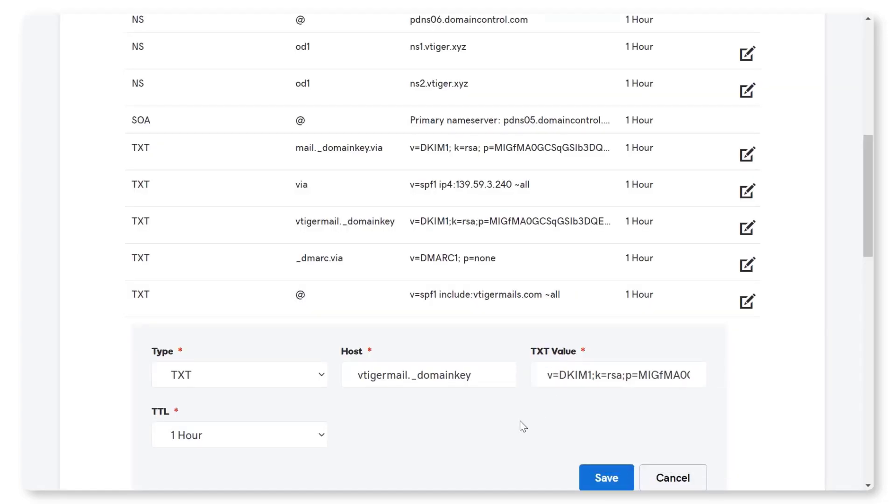
scroll(519, 421, down, 1)
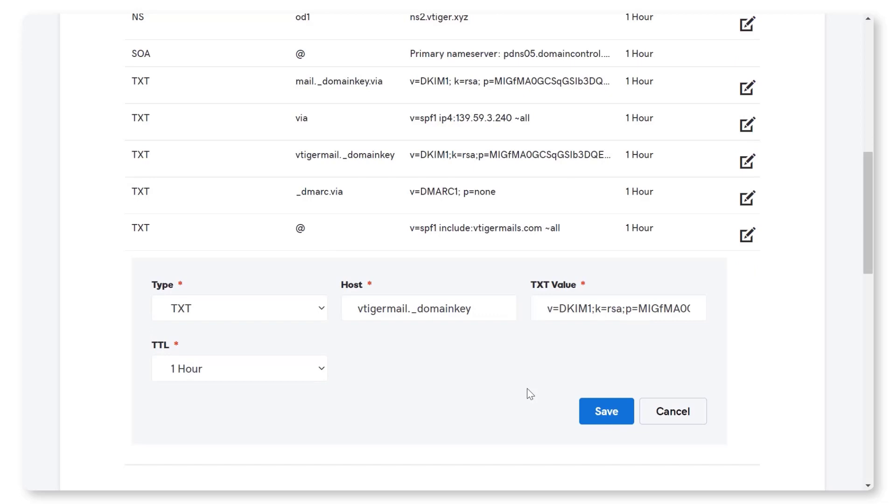
click(606, 411)
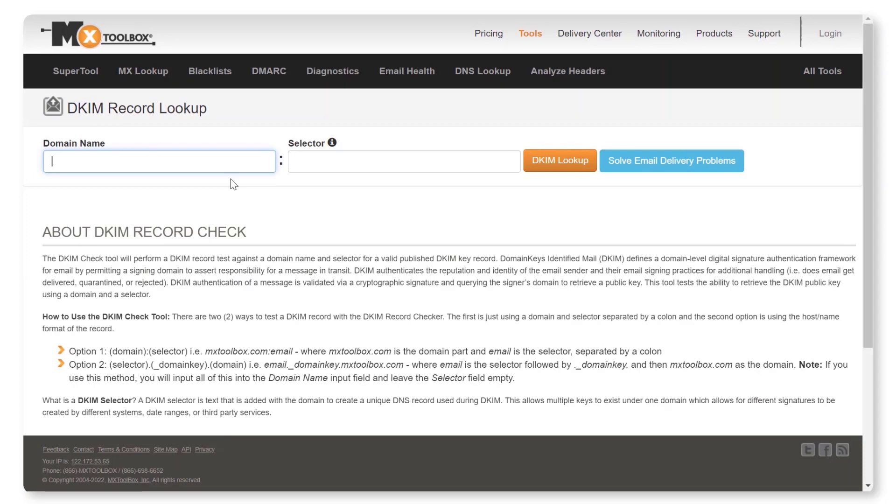
text(vtiger)
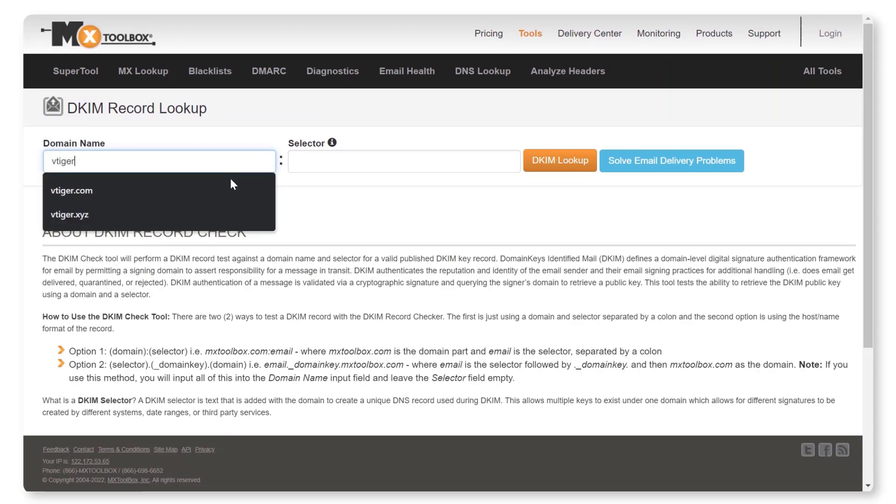
text(.xyz)
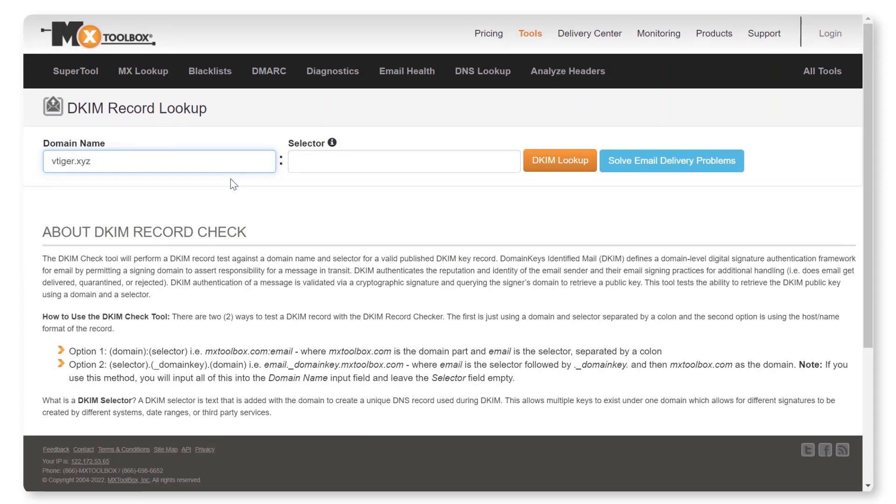
Enter domain vtiger.xyz and selector vtigermail in the DKIM lookup.
click(335, 167)
text(vtig)
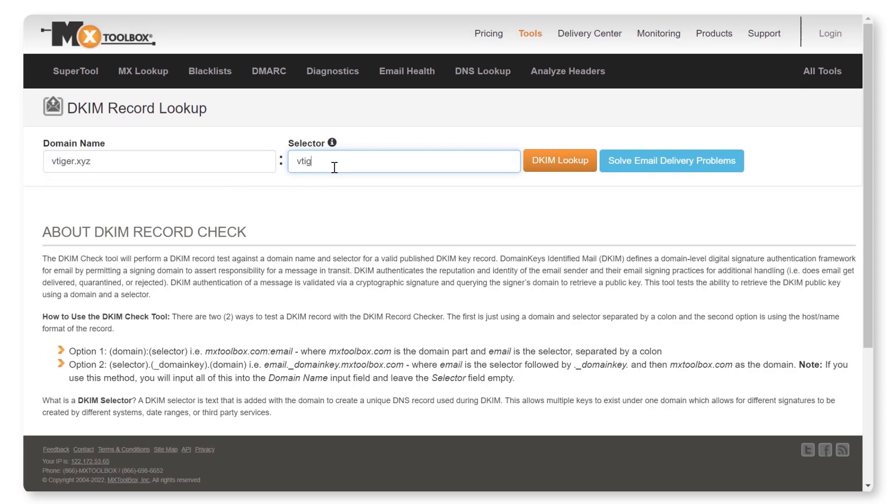
text(er)
text(mail)
click(404, 183)
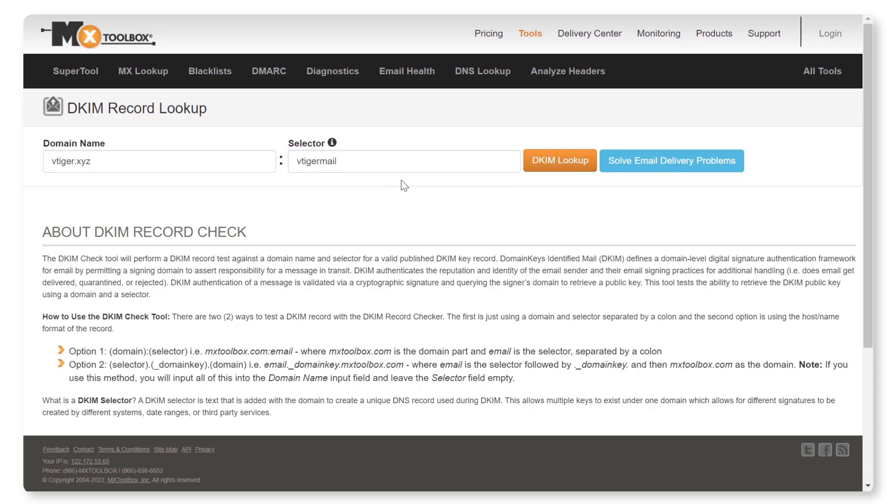
Run the DKIM lookup for vtiger.xyz:vtigermail.
click(537, 161)
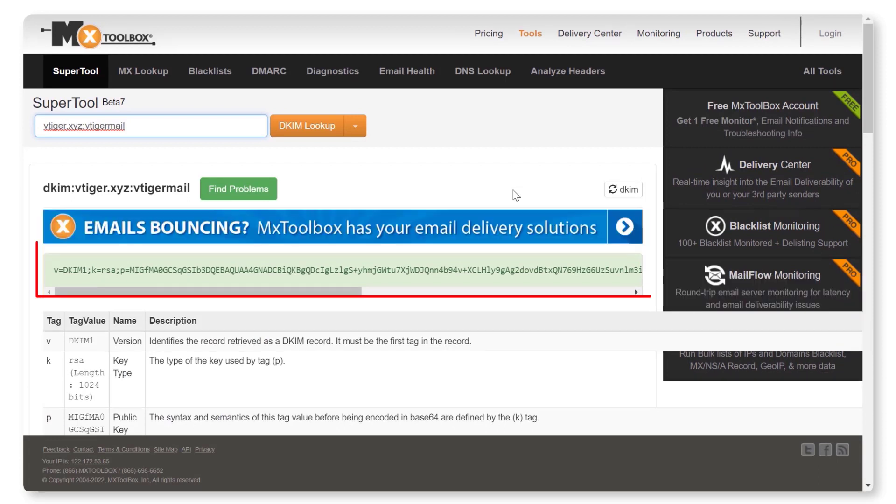
drag(358, 292, 496, 315)
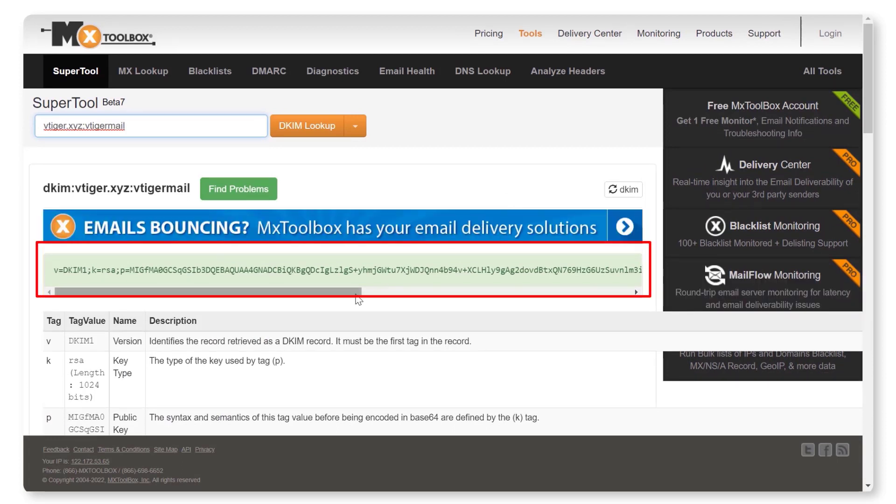